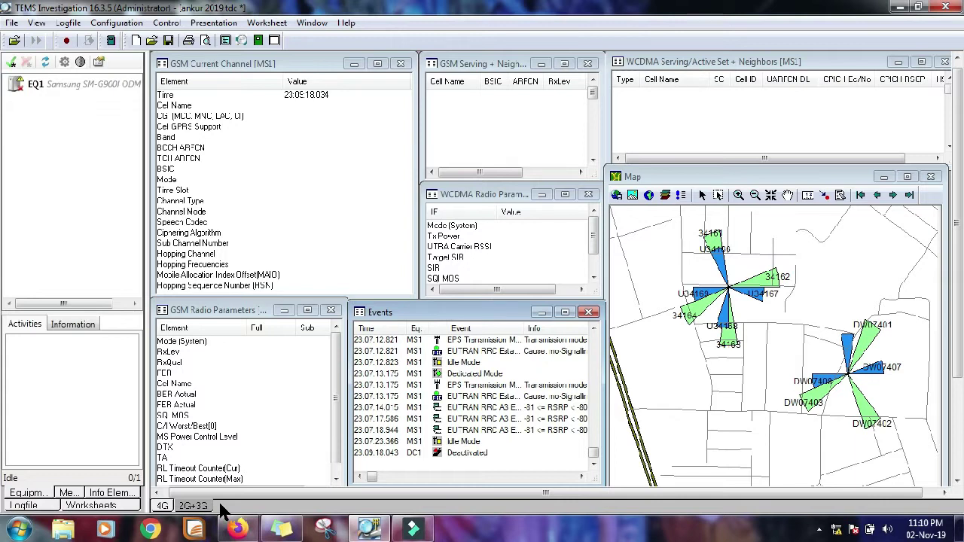
Step: Create a new worksheet and open the Service Control Designer in it, maximized to fill the worksheet
right_click(221, 510)
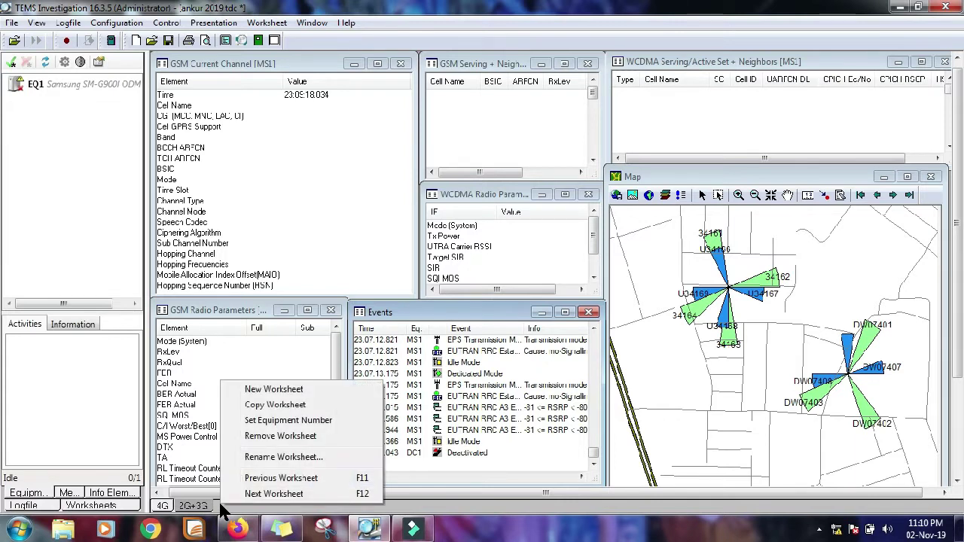
click(284, 392)
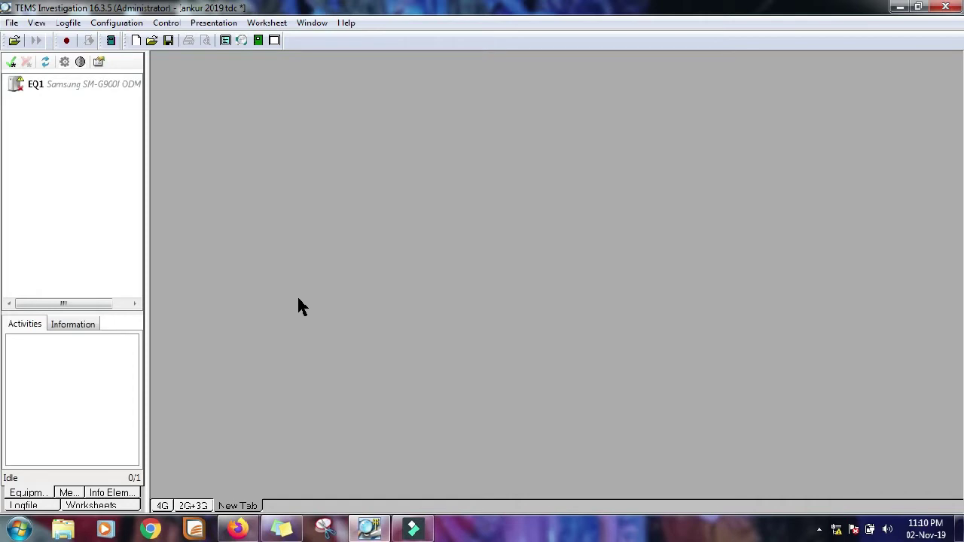
click(167, 23)
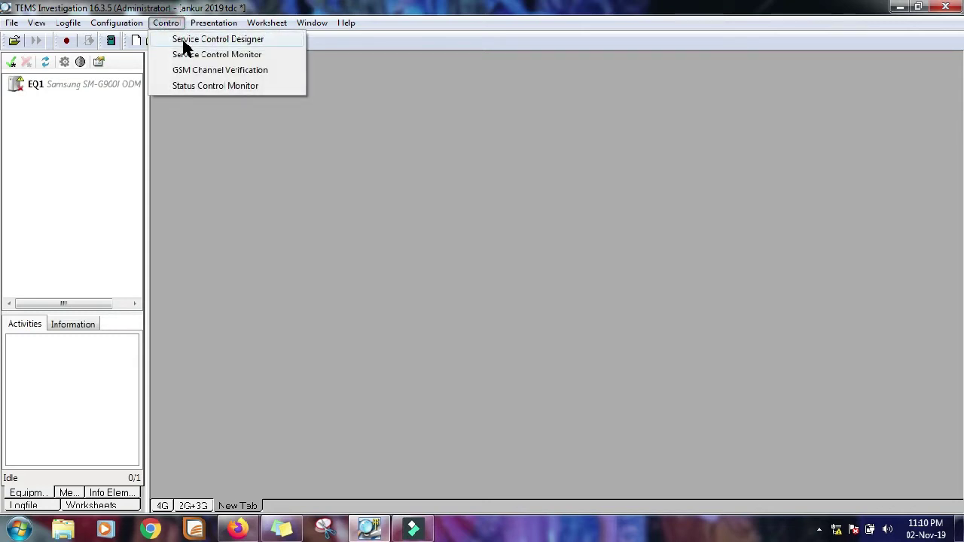
click(185, 41)
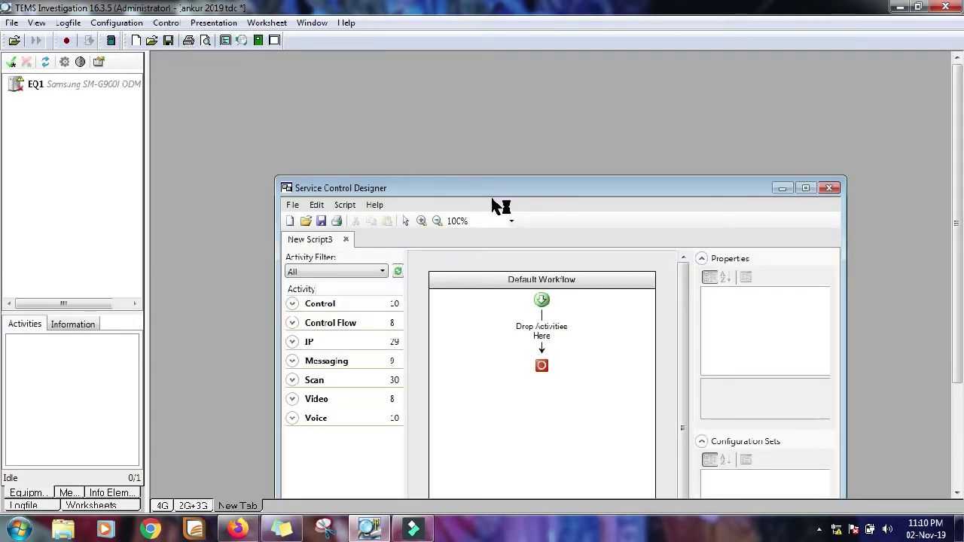
click(806, 189)
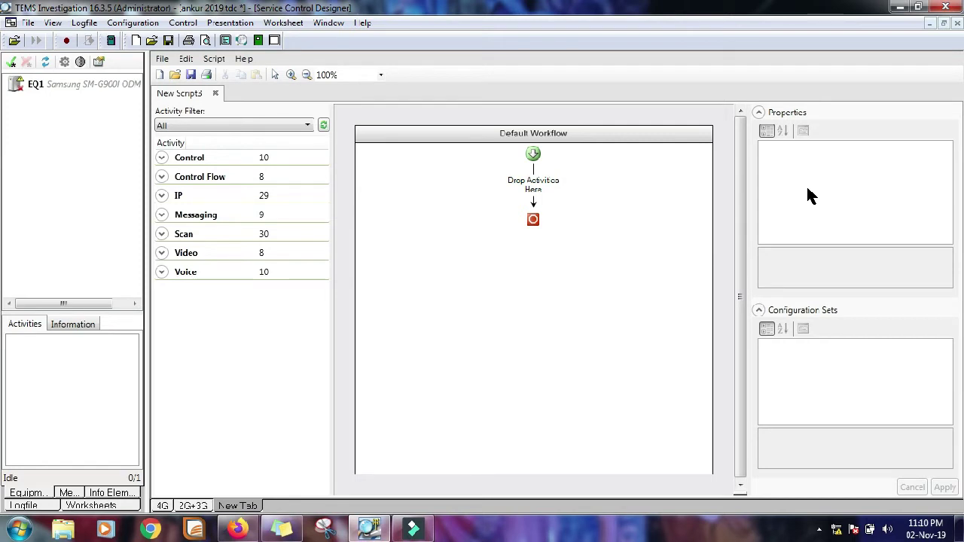
Step: Add a While activity from the Control Flow activities to the empty Default Workflow
click(162, 177)
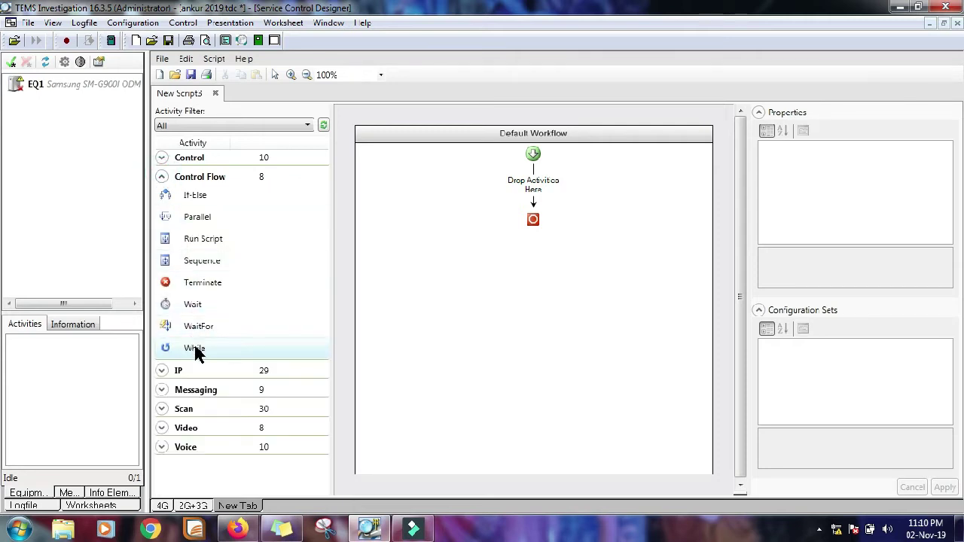
drag(195, 350, 536, 187)
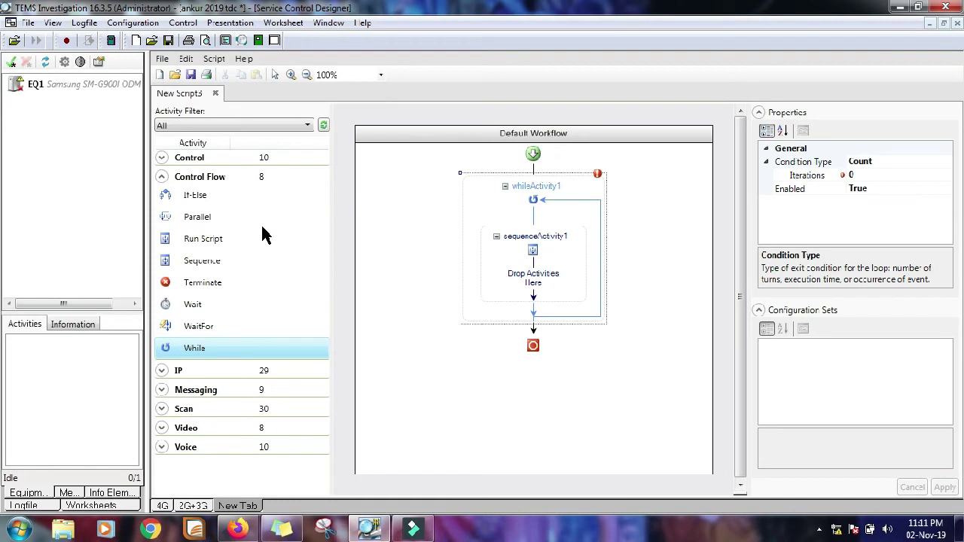
click(161, 177)
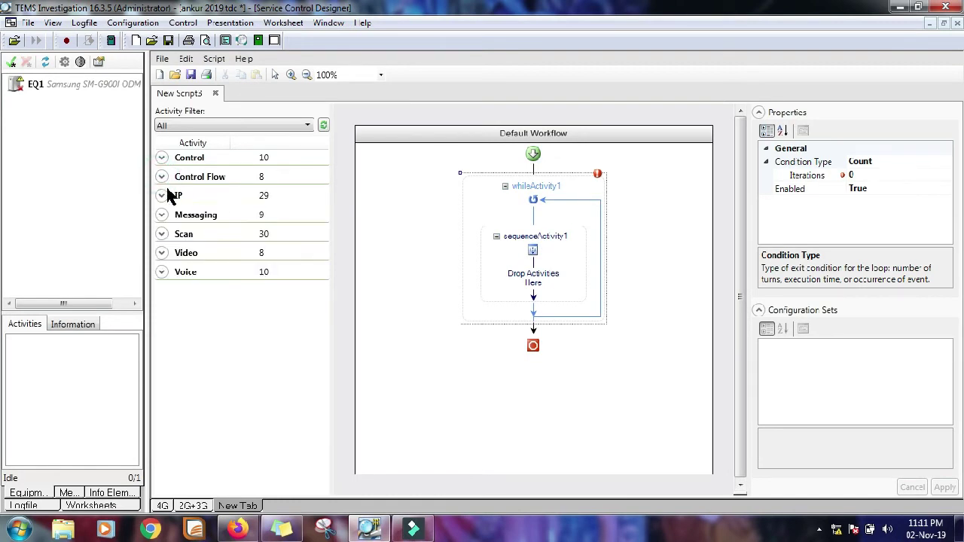
Step: Add a PS Attach activity from the IP activities inside the While loop's sequence
click(161, 196)
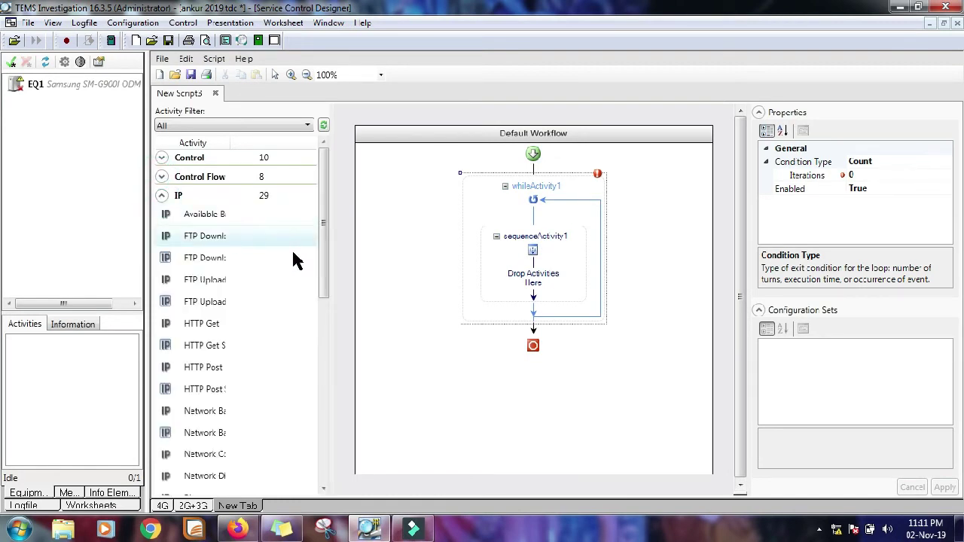
drag(321, 253, 323, 323)
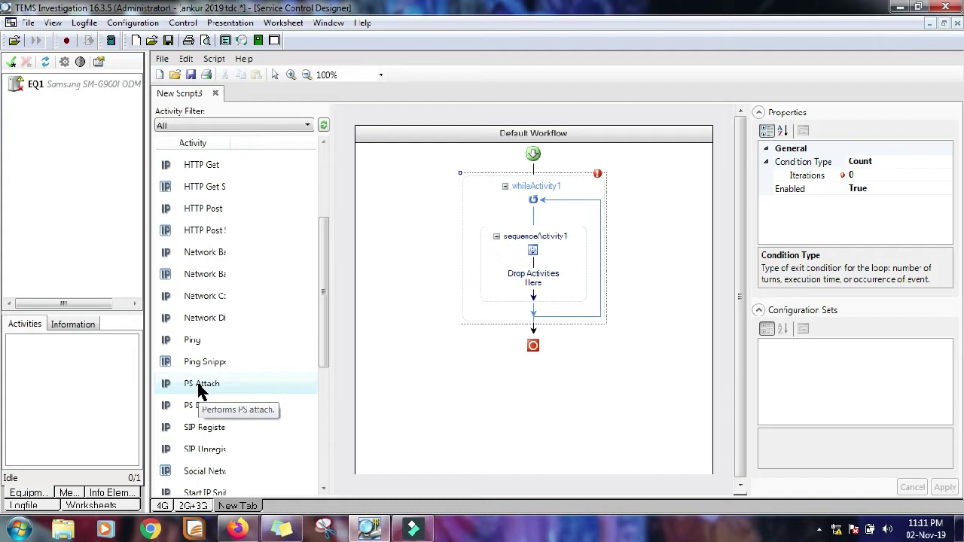
drag(200, 389, 539, 265)
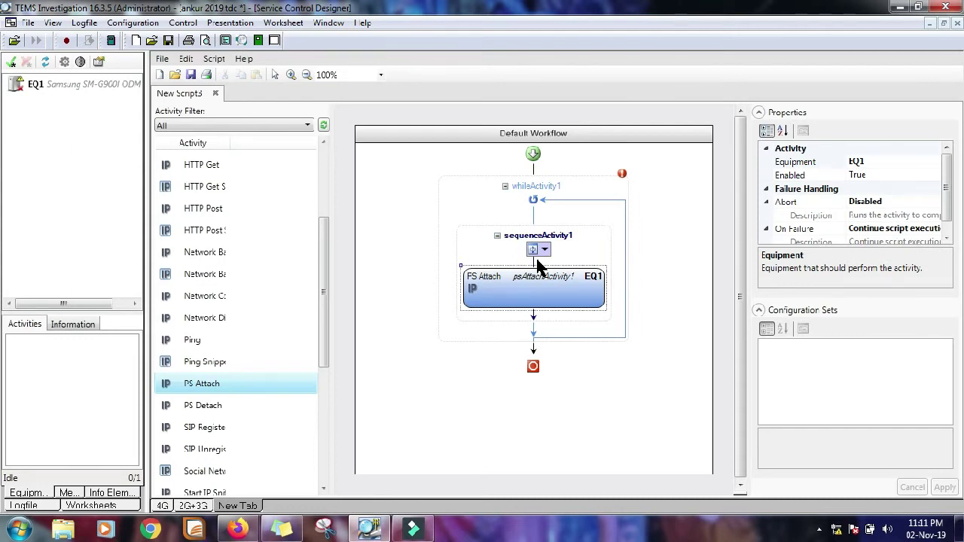
drag(327, 300, 329, 241)
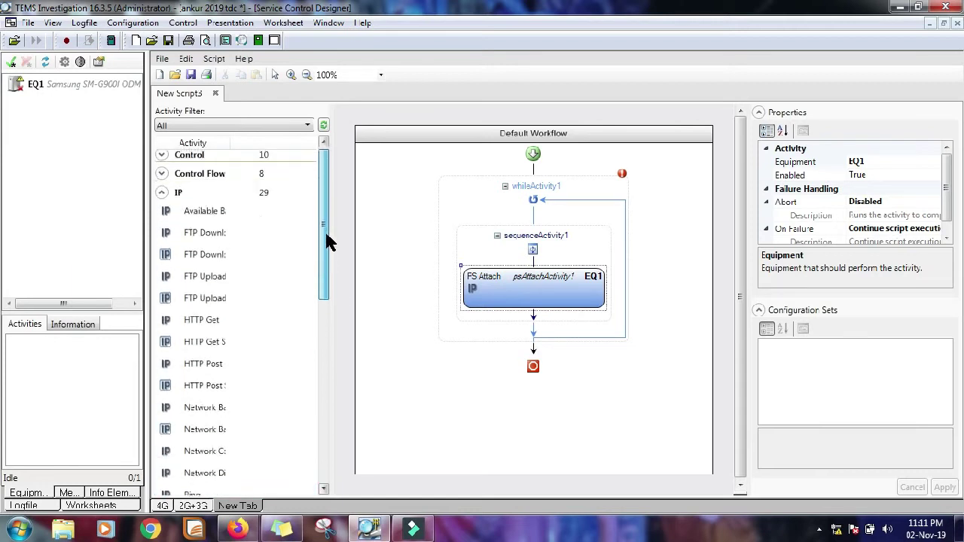
click(161, 195)
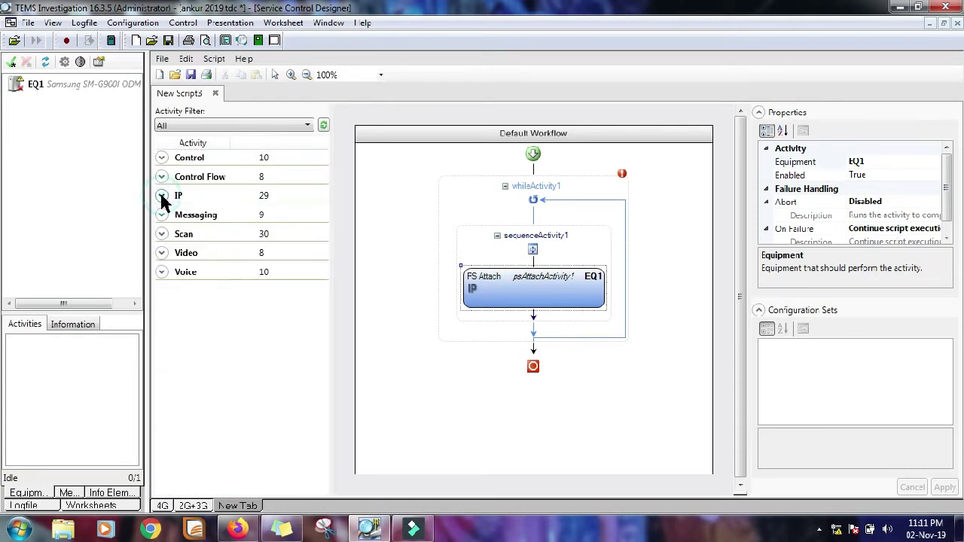
Step: Add a Wait activity directly after PS Attach in the loop and set its duration to 00:00:10
click(161, 176)
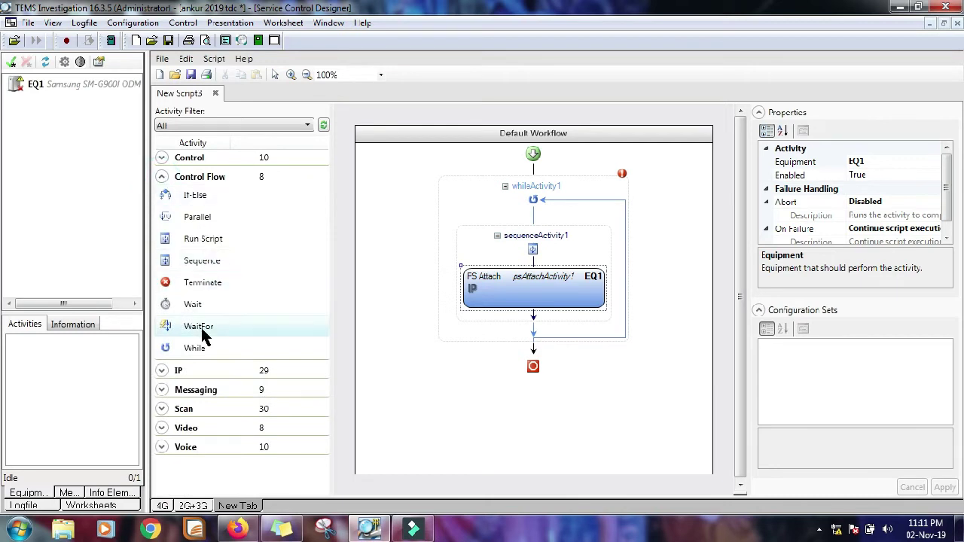
drag(195, 308, 537, 322)
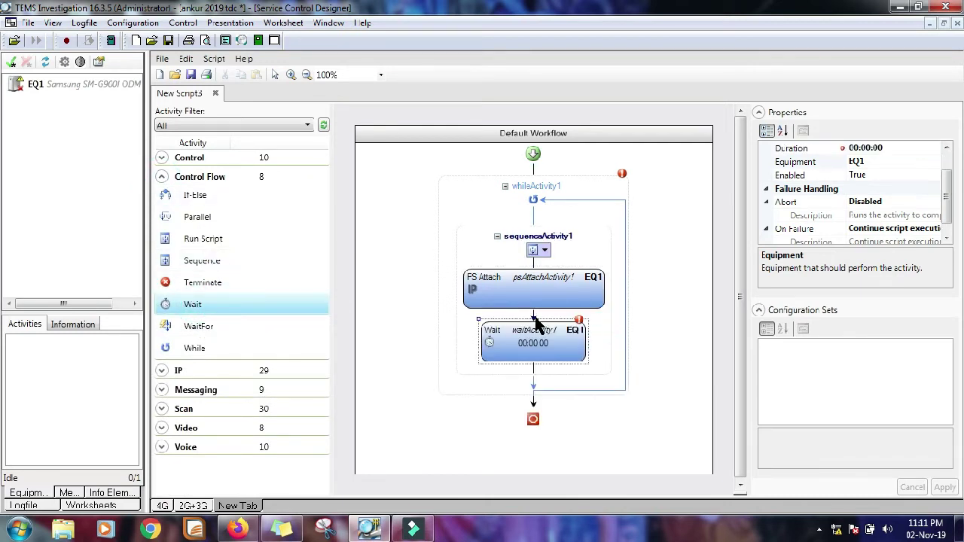
click(554, 343)
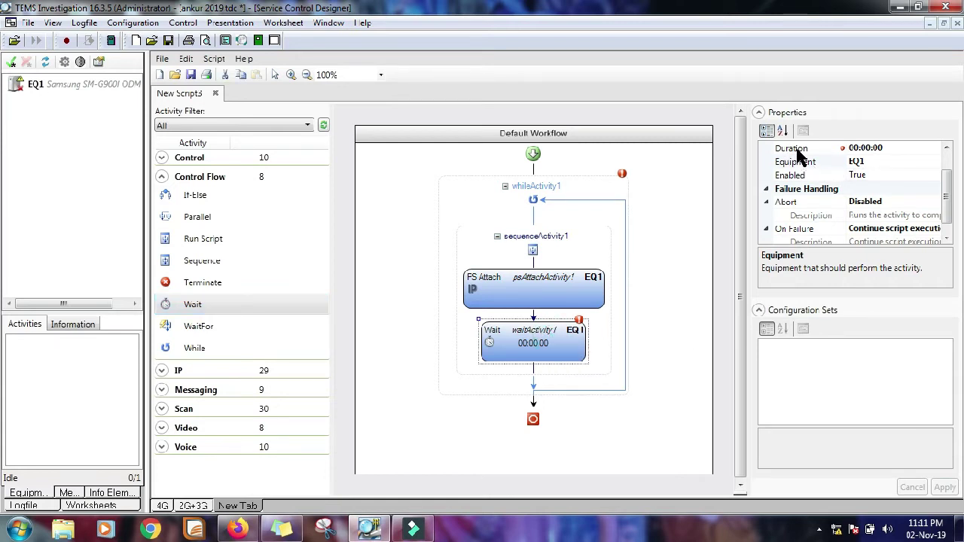
click(884, 148)
click(885, 147)
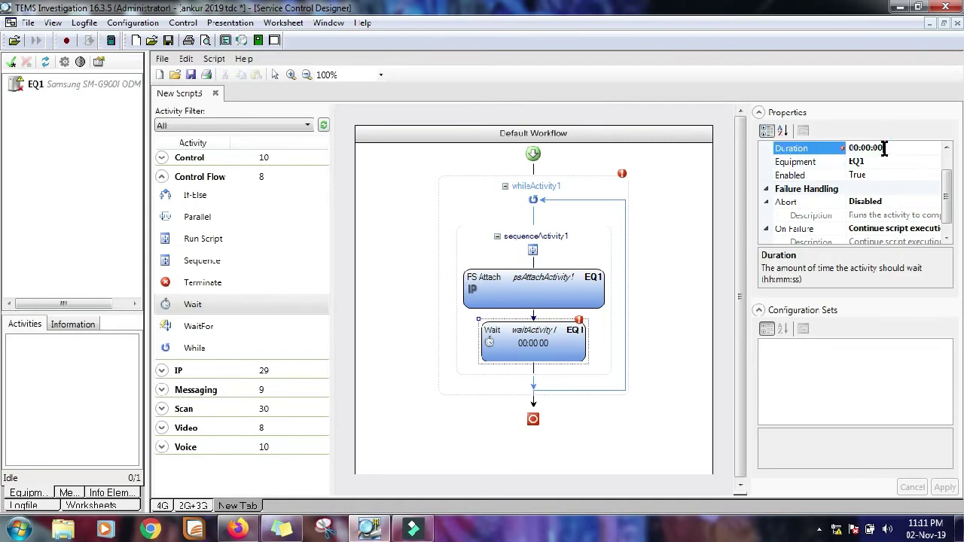
text(1)
click(676, 260)
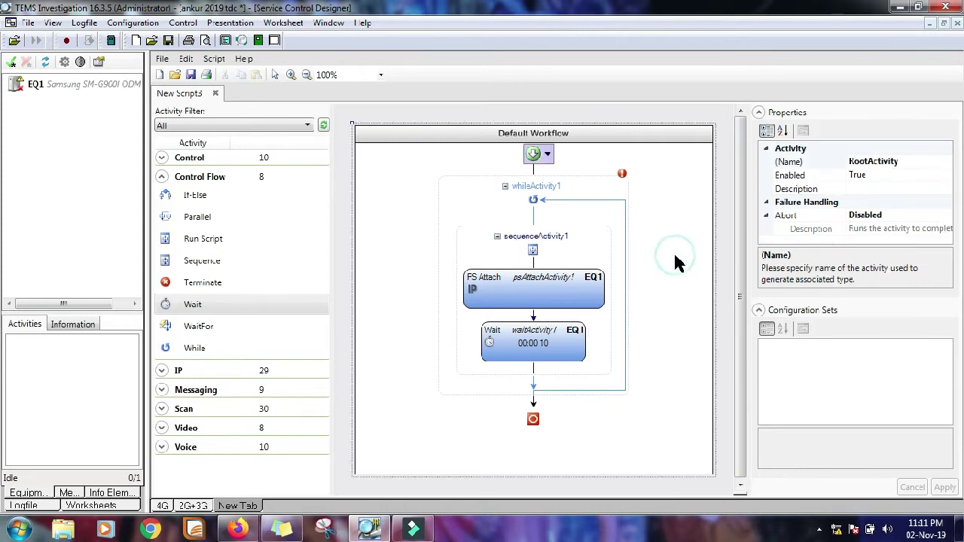
Step: Add a PS Detach activity from the IP activities after the 10-second Wait in the loop
click(163, 179)
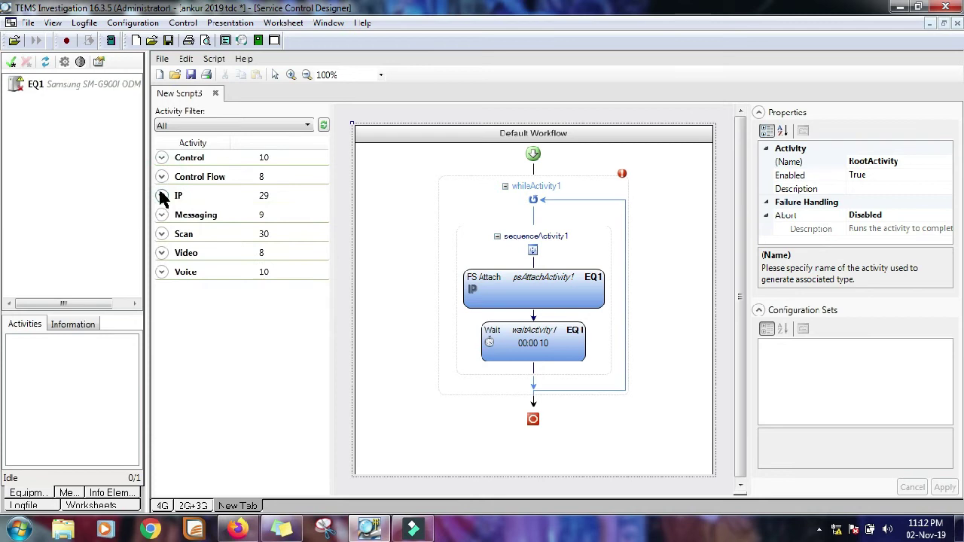
click(161, 195)
drag(323, 248, 325, 336)
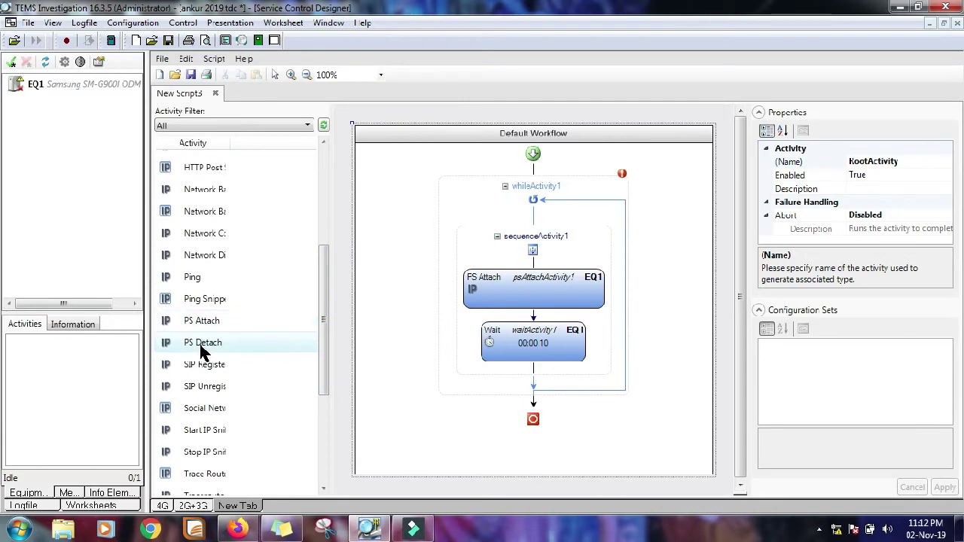
drag(193, 351, 537, 368)
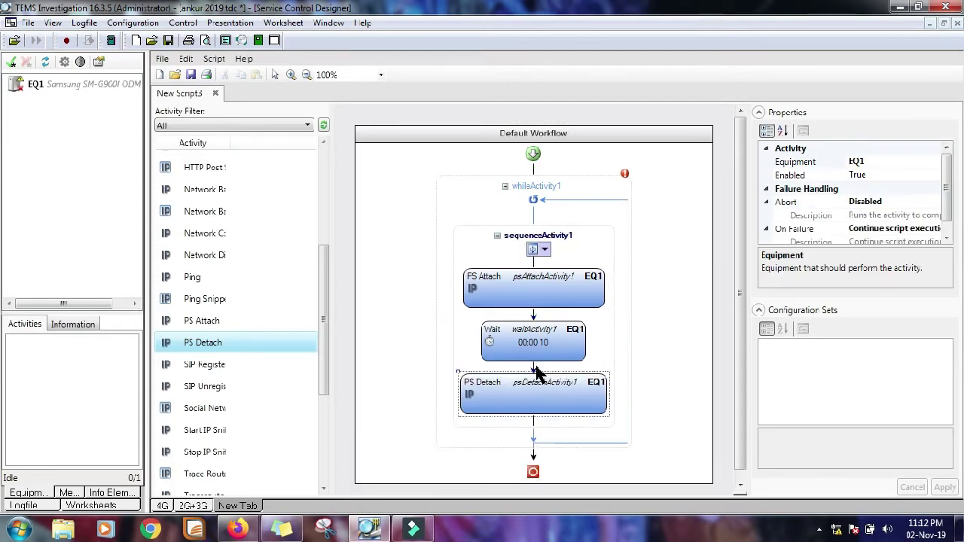
drag(329, 370, 331, 273)
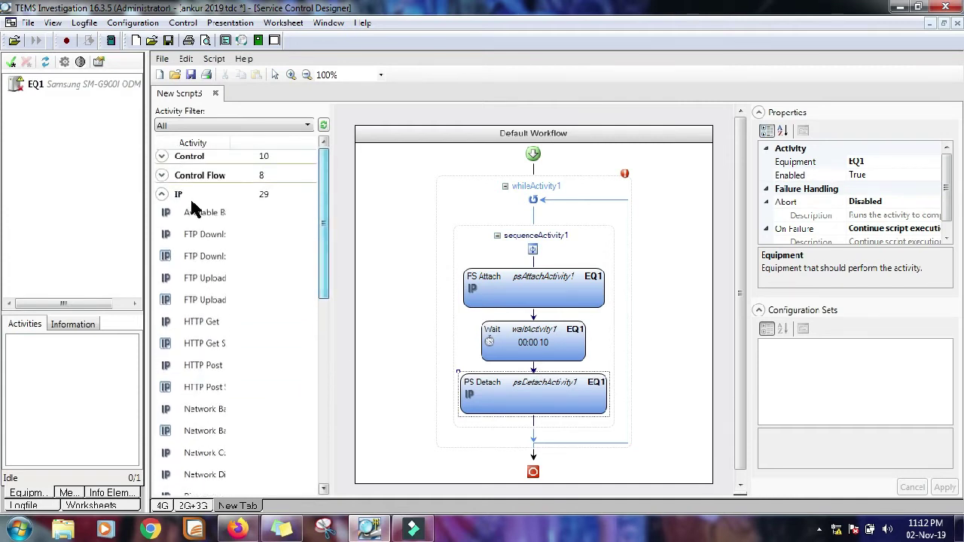
click(161, 194)
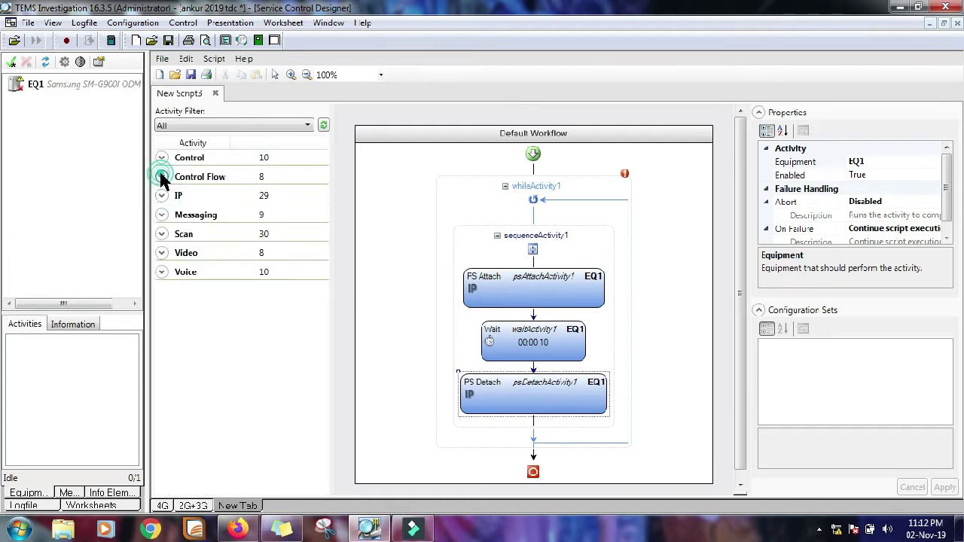
Step: Add a second Wait activity after PS Detach in the loop and set its duration to 00:00:05
click(161, 176)
drag(196, 305, 542, 426)
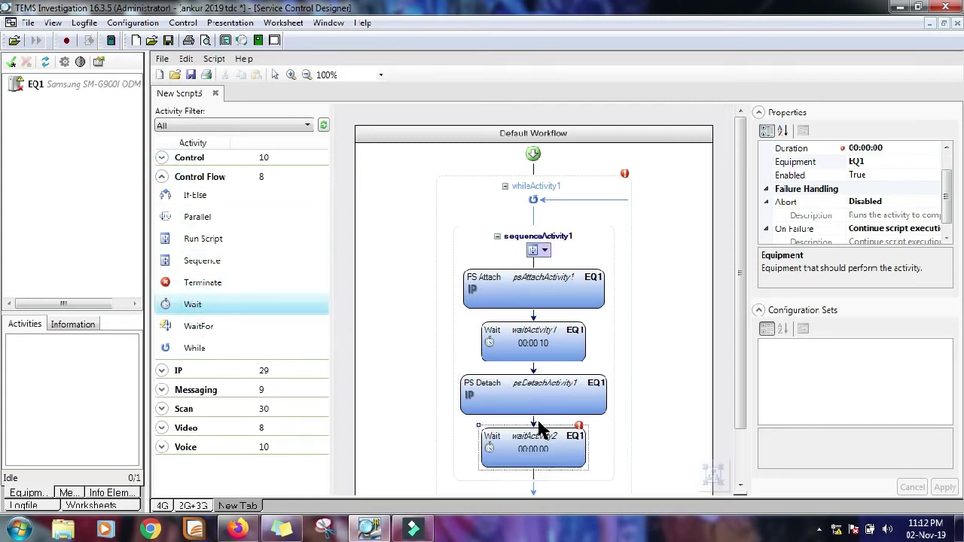
click(564, 453)
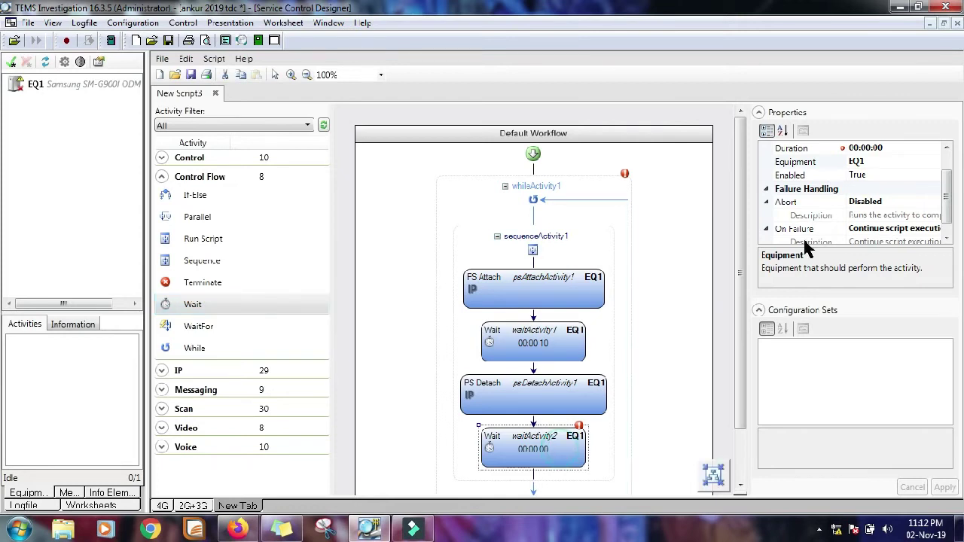
click(885, 148)
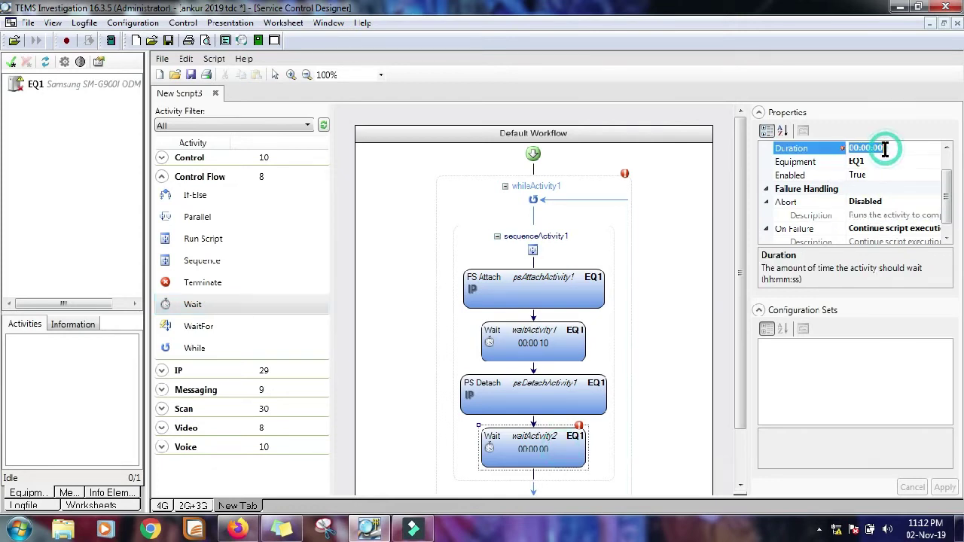
click(884, 148)
click(658, 268)
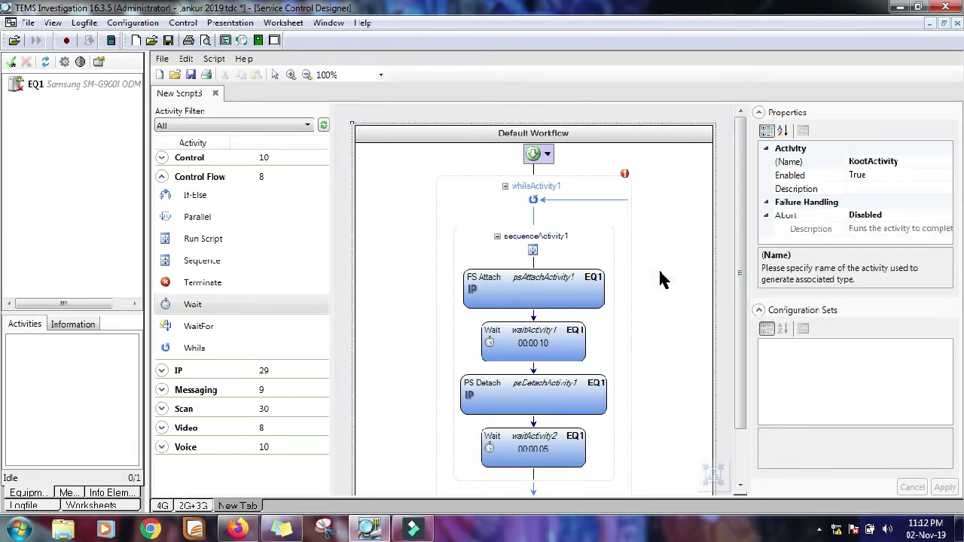
Step: Set the While loop's iterations to 100, keeping Count as the condition type
mouse_move(626, 183)
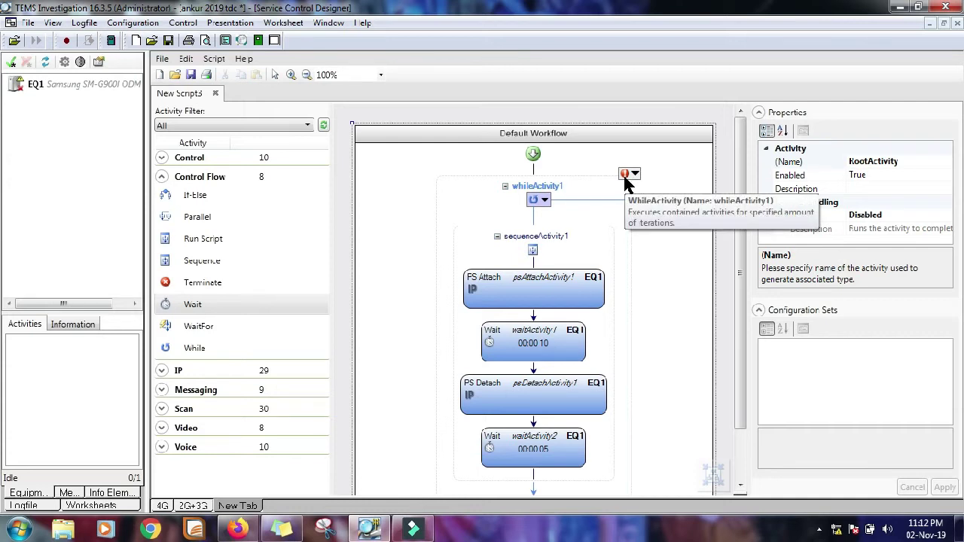
click(626, 183)
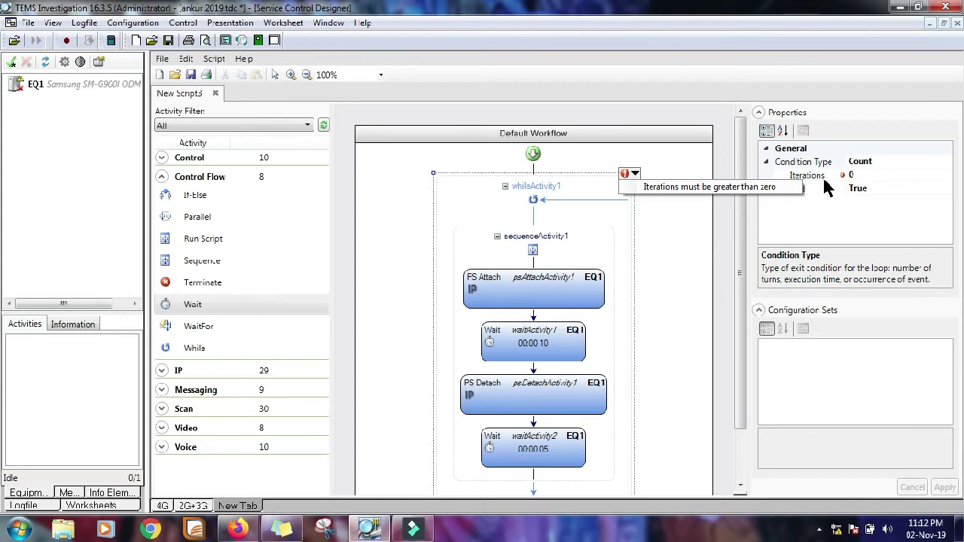
click(854, 175)
click(855, 175)
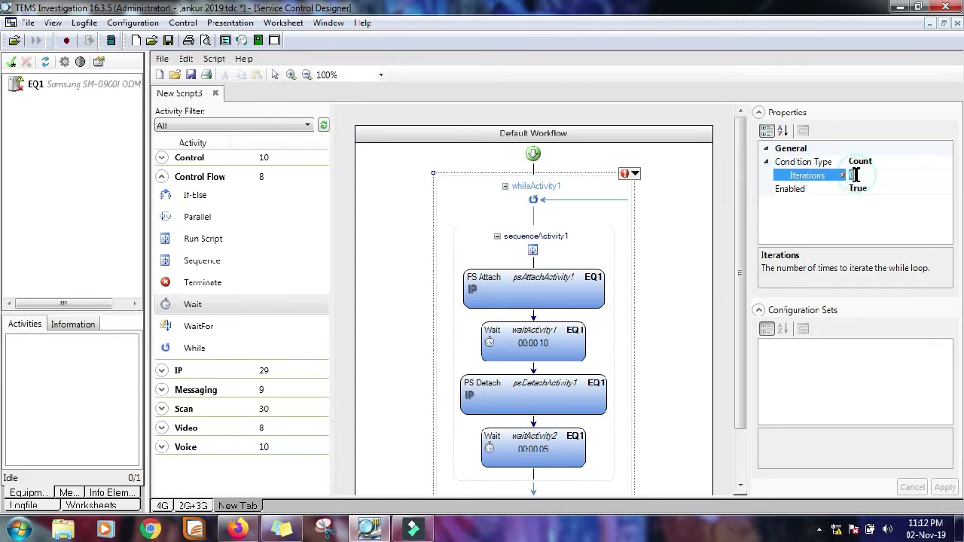
text(100)
click(685, 232)
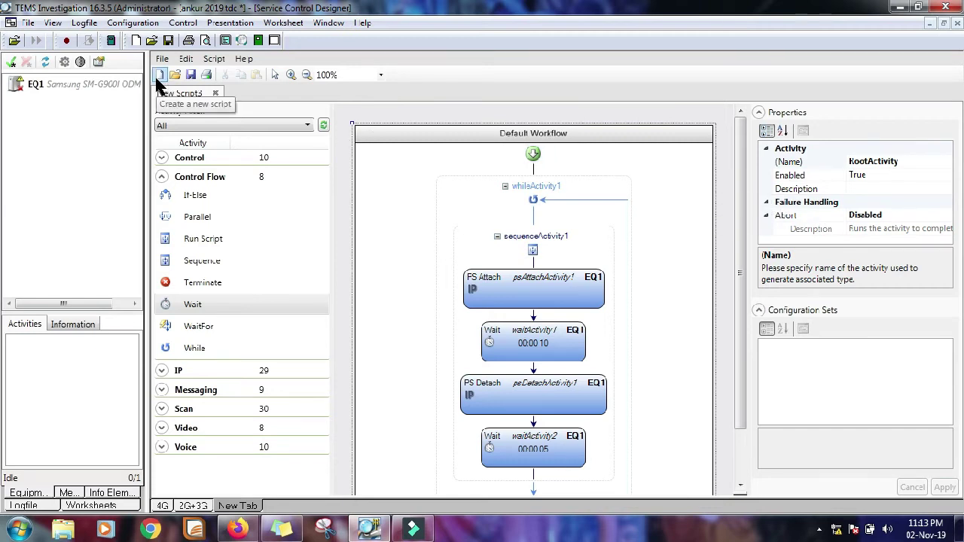
click(163, 178)
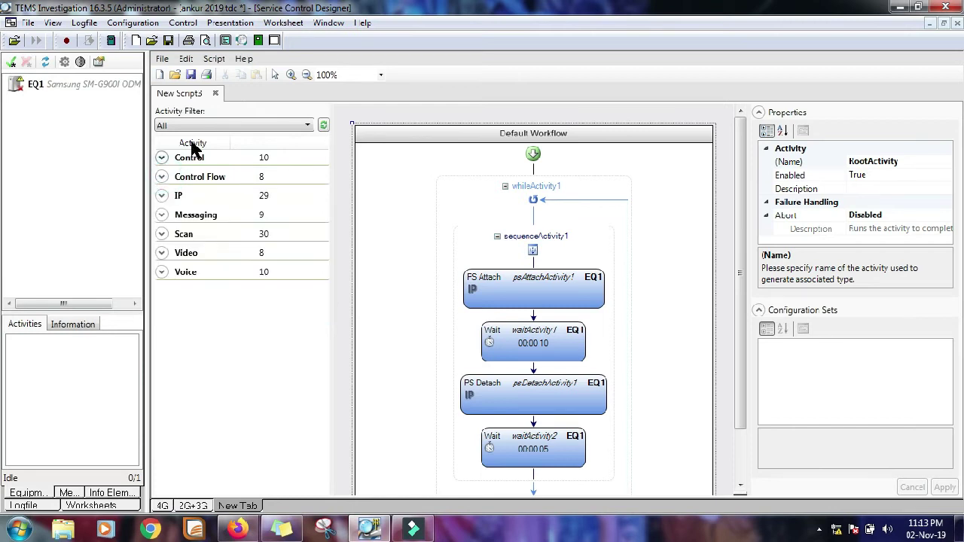
Step: Validate the script and close the validation report
click(214, 60)
click(236, 92)
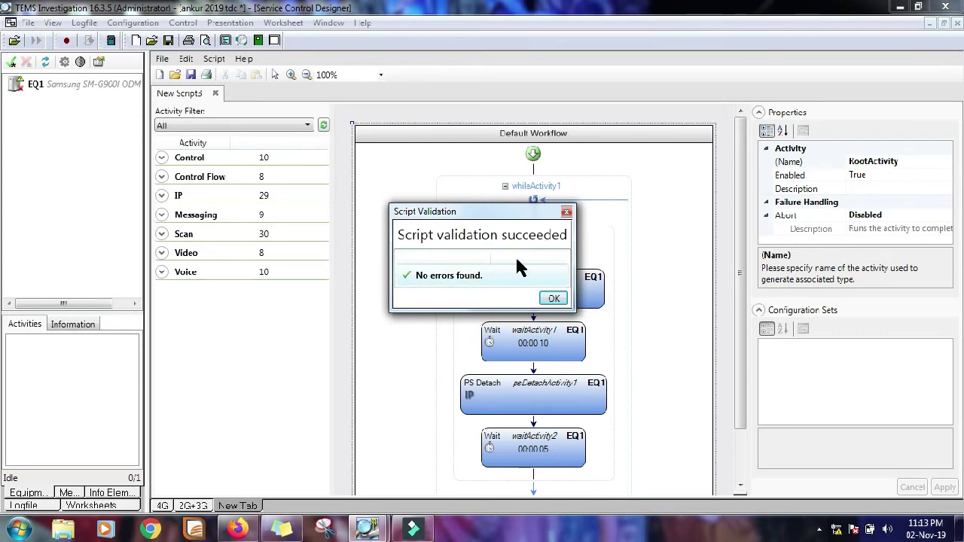
click(566, 212)
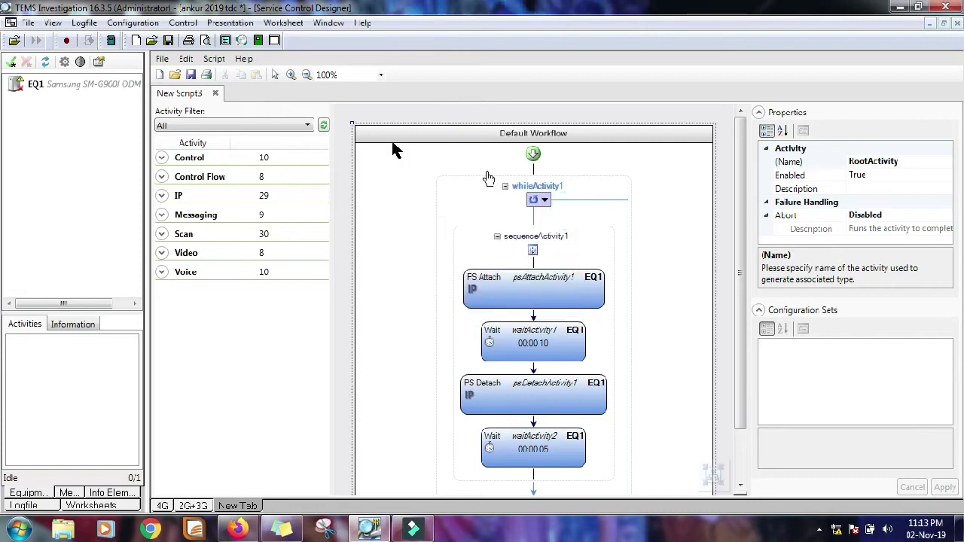
Step: Activate the Samsung phone listed as EQ1 in the equipment list
click(12, 64)
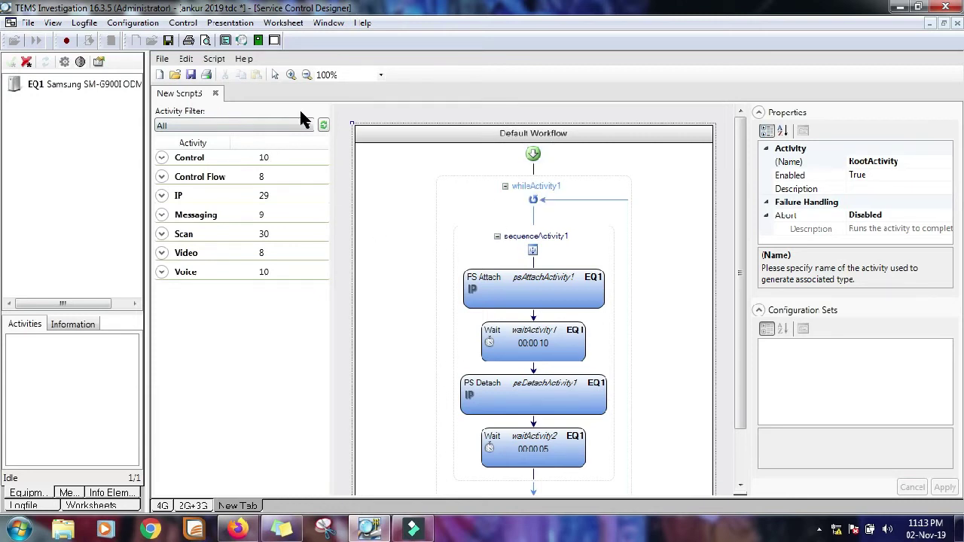
Step: Save the script as ATDT-NEW in the IDEA SCRIPT 2G folder, using the Redistributable format
click(162, 60)
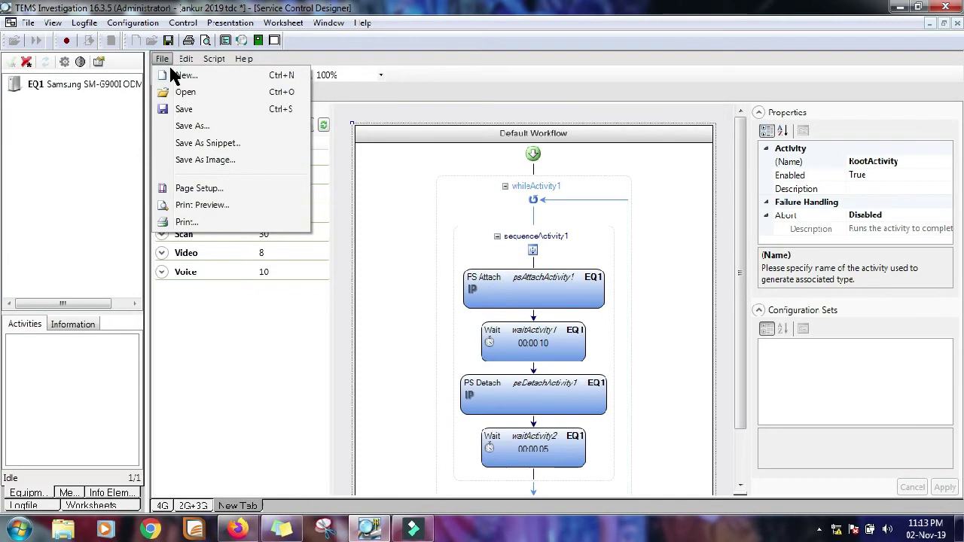
click(184, 113)
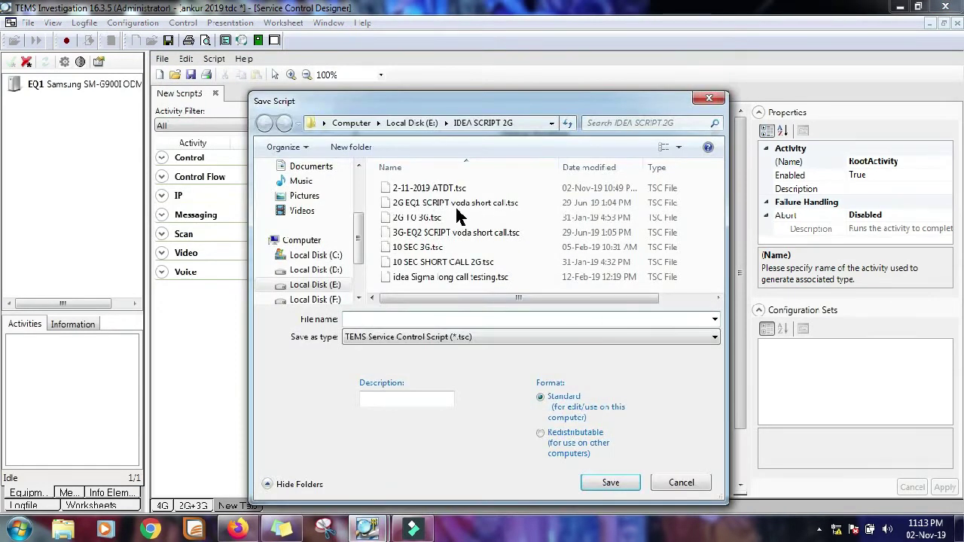
click(395, 319)
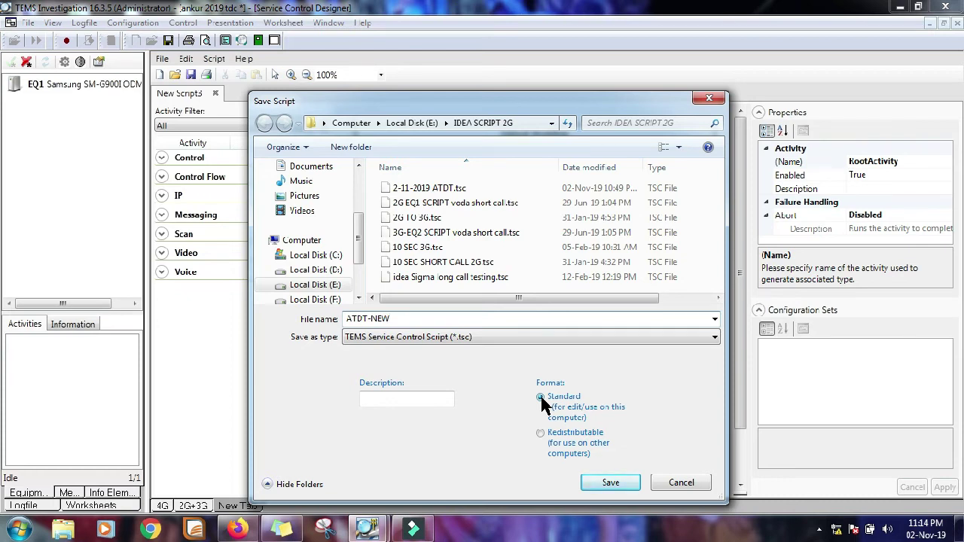
click(541, 434)
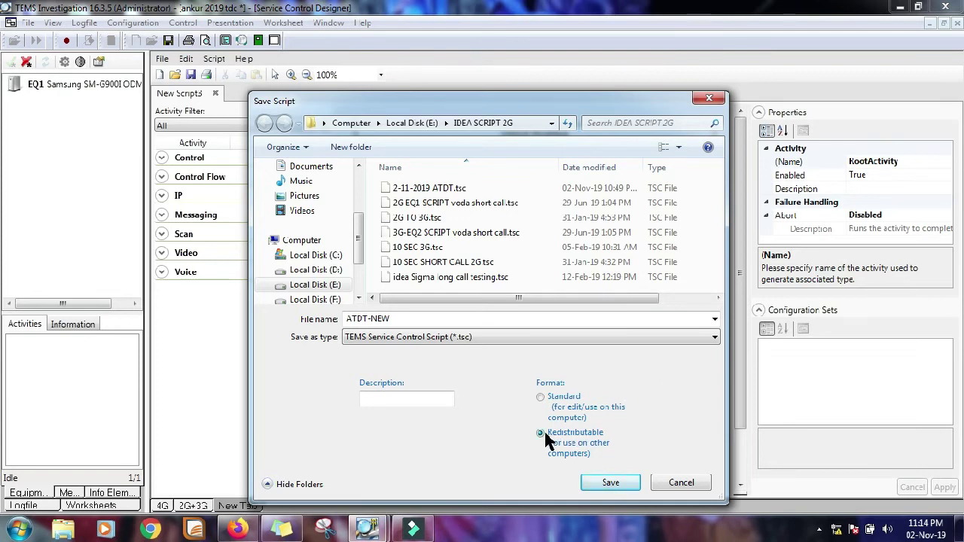
click(610, 485)
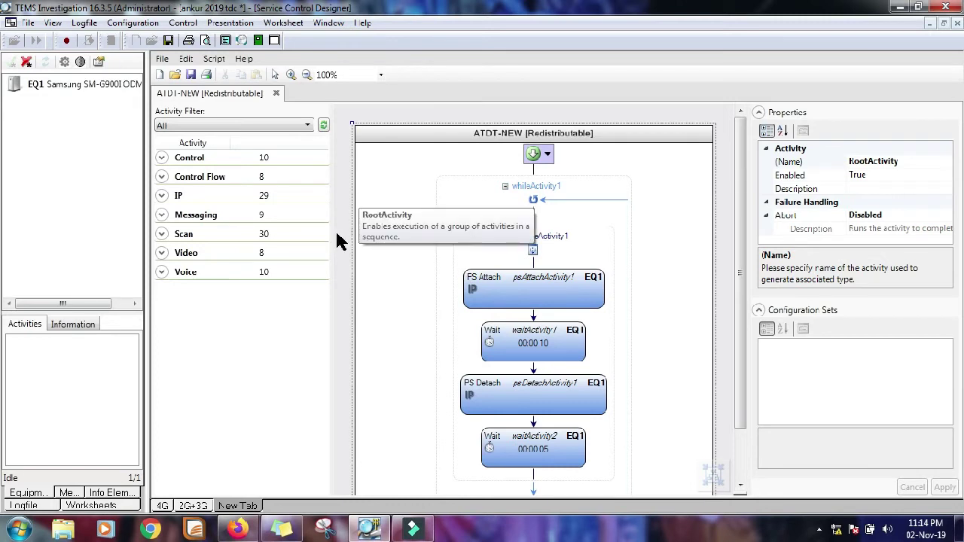
Step: Open the Service Control Monitor on the 4G worksheet, shrink its window and place it over the upper presentation windows
click(163, 506)
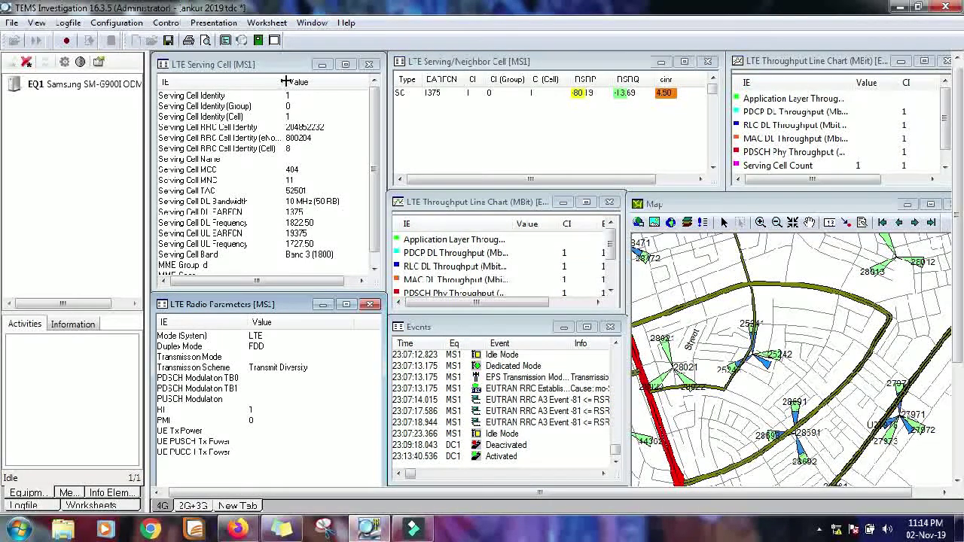
click(168, 24)
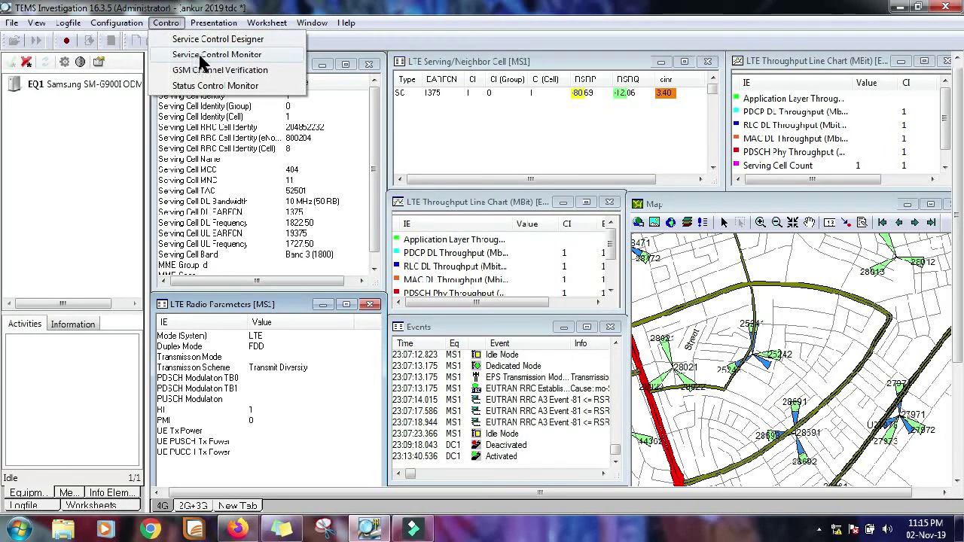
click(222, 56)
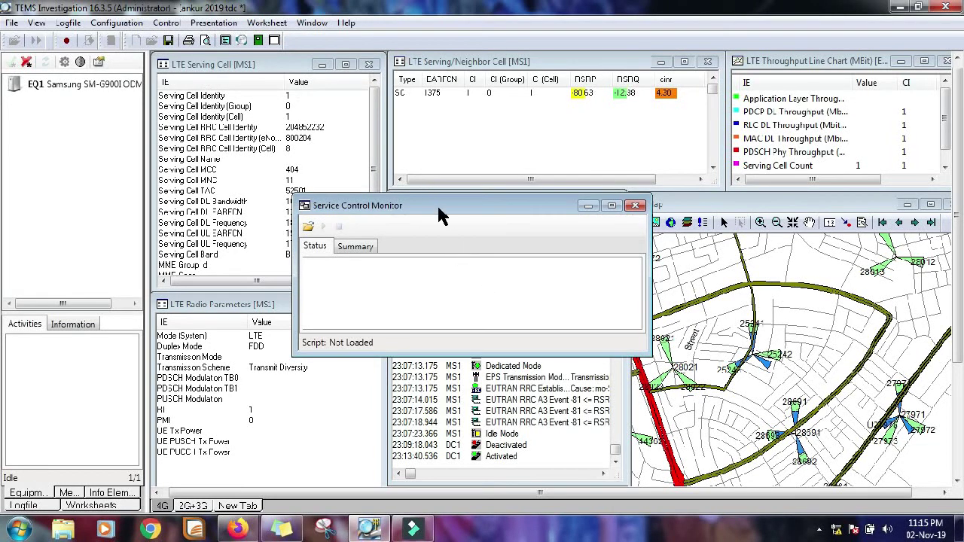
drag(441, 213, 467, 68)
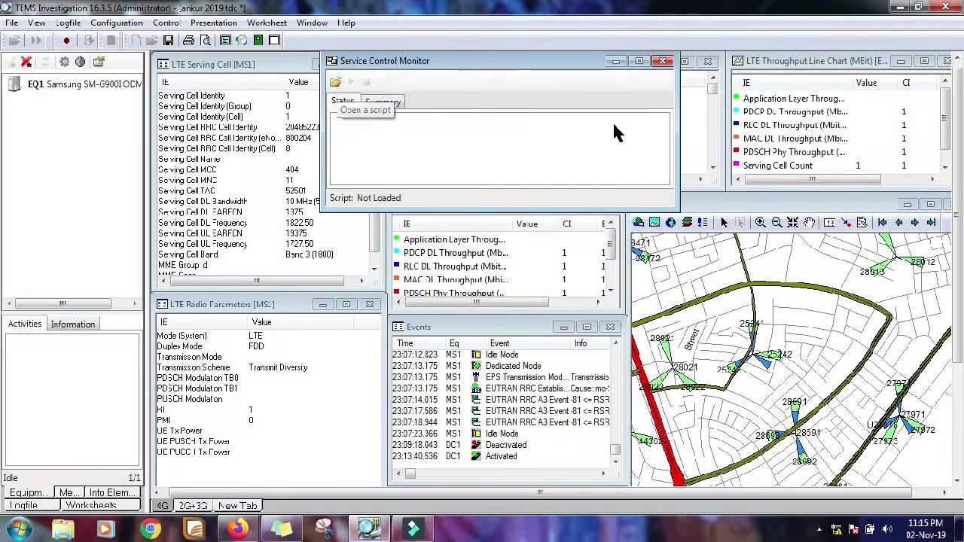
drag(676, 115, 516, 115)
drag(444, 208, 442, 162)
click(393, 62)
drag(393, 62, 414, 120)
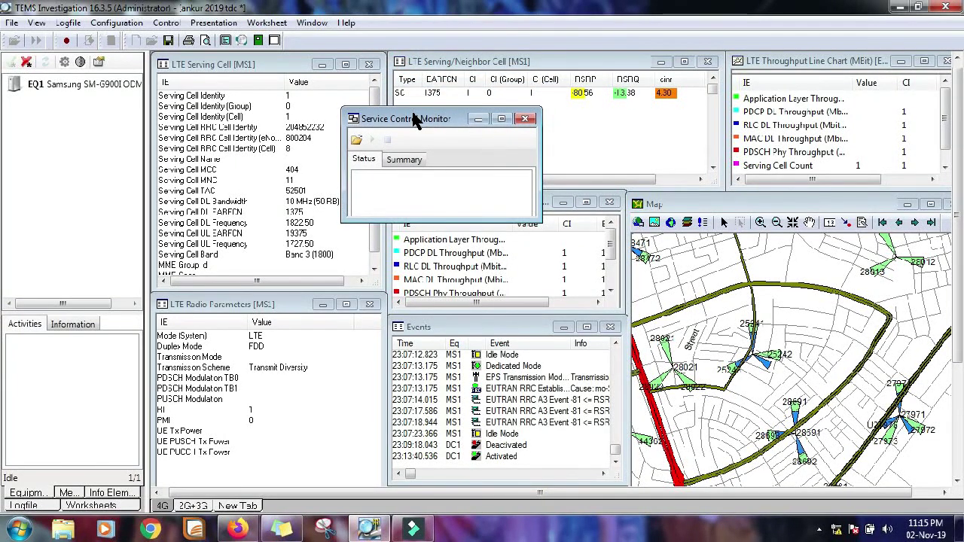
Step: Load ATDT-NEW.tsc into the Service Control Monitor and run the script
click(358, 141)
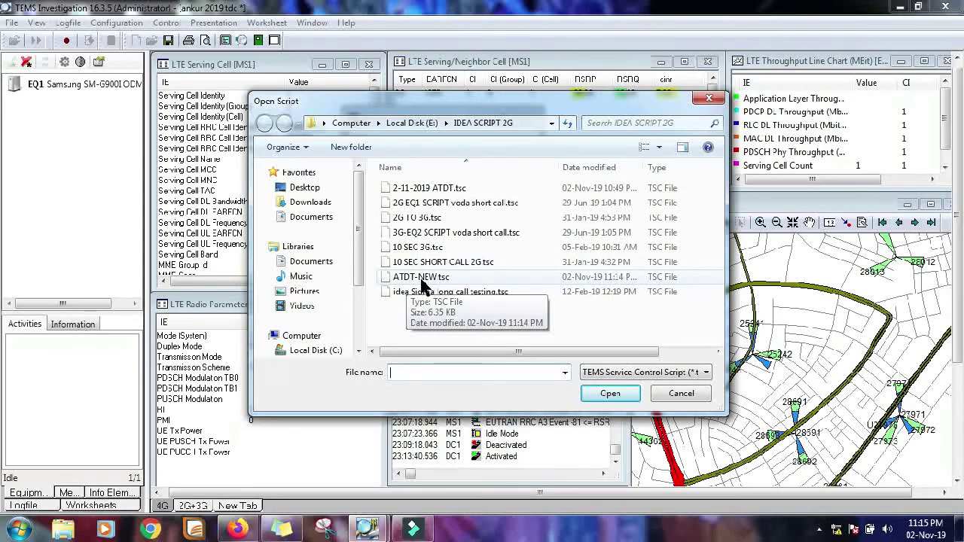
click(422, 279)
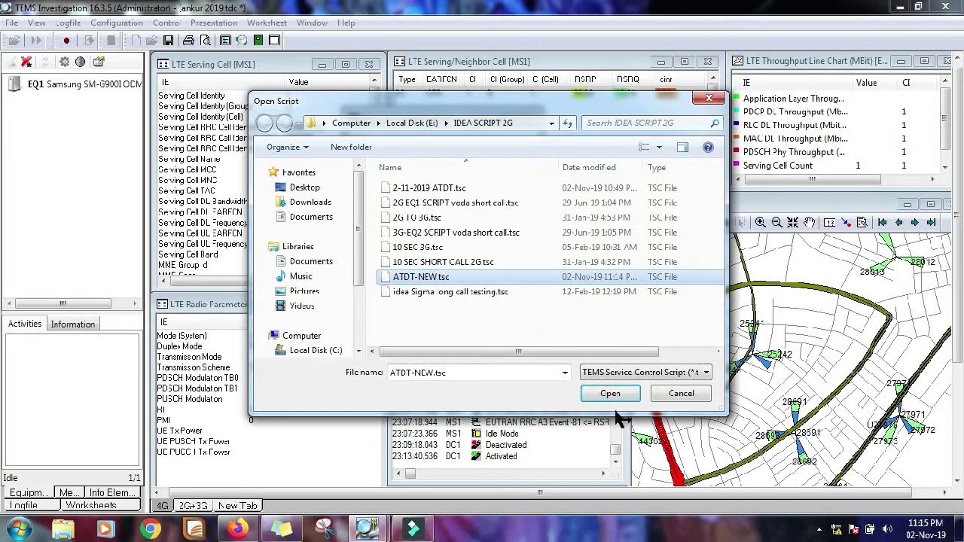
click(595, 399)
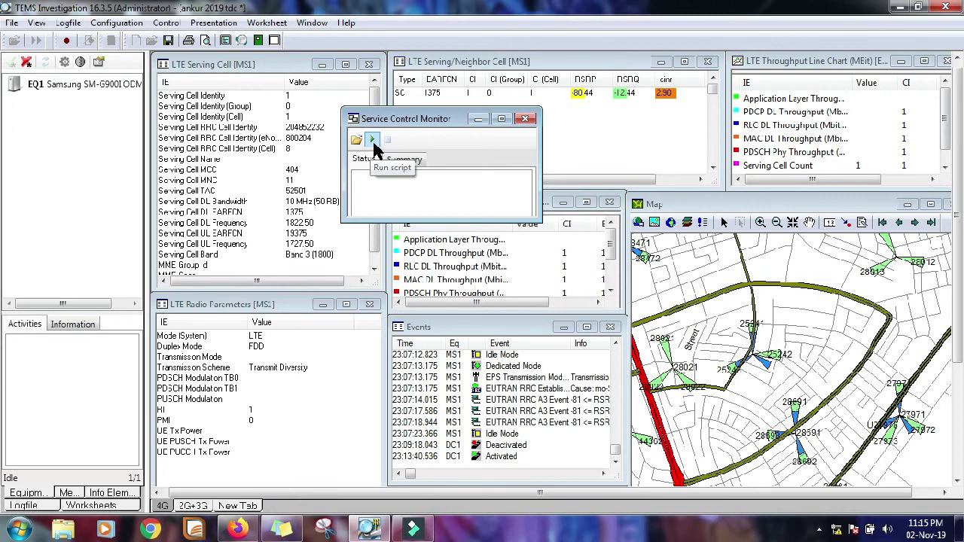
click(372, 142)
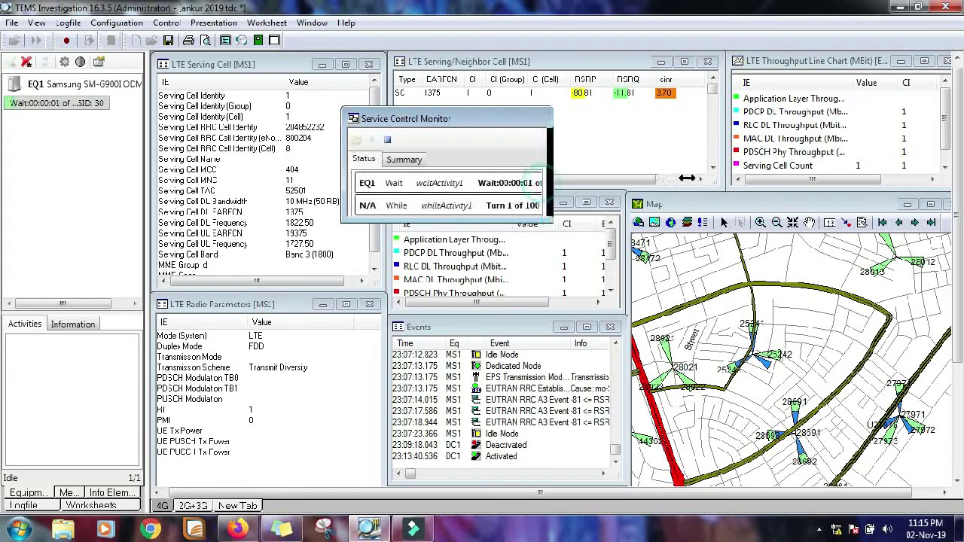
Step: Enlarge the Service Control Monitor to fit the running activities, then show its activity summary and reposition the window
drag(541, 183, 684, 183)
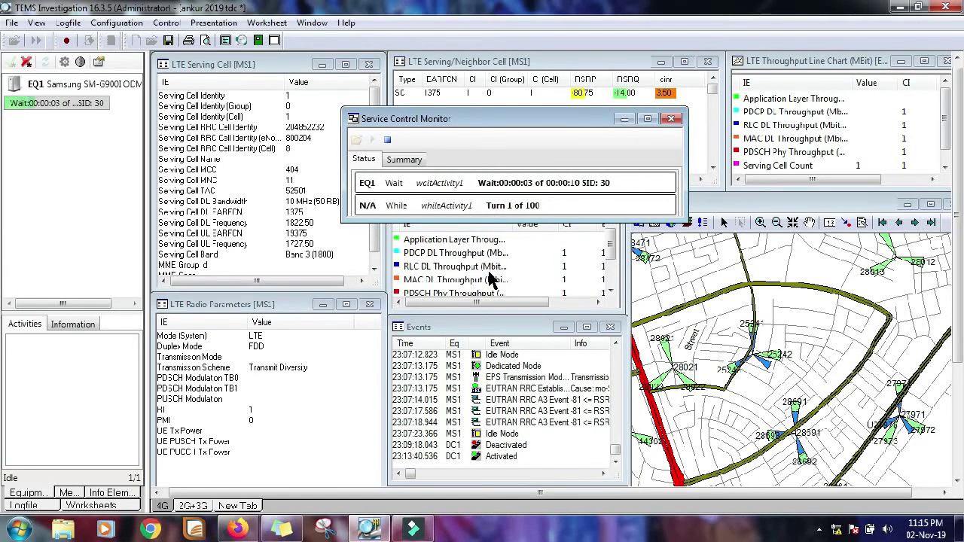
drag(561, 221, 556, 301)
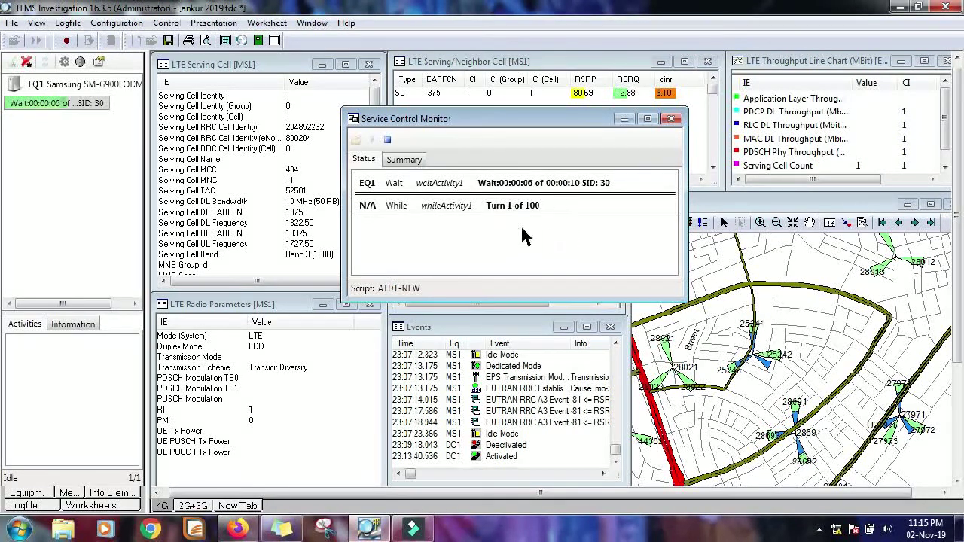
click(402, 160)
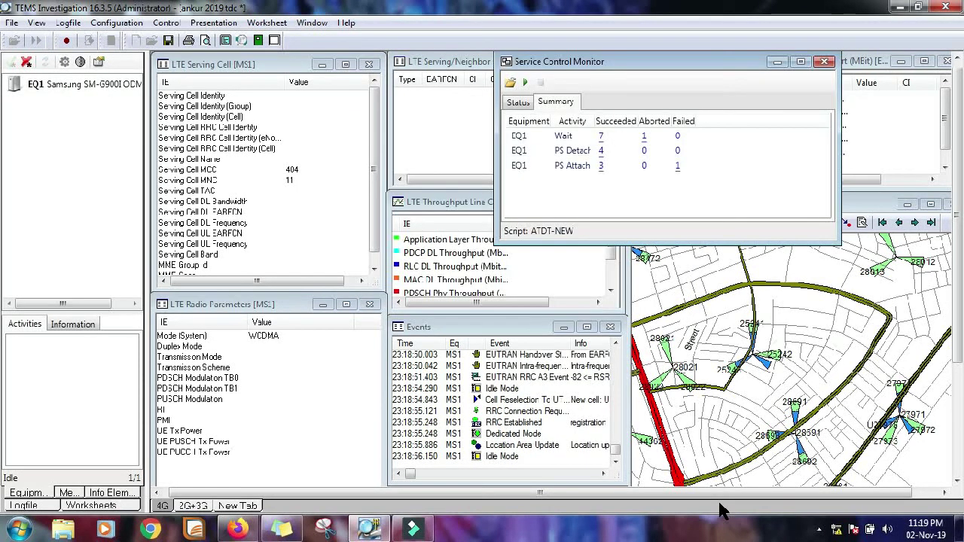
drag(648, 66, 593, 66)
drag(570, 64, 613, 73)
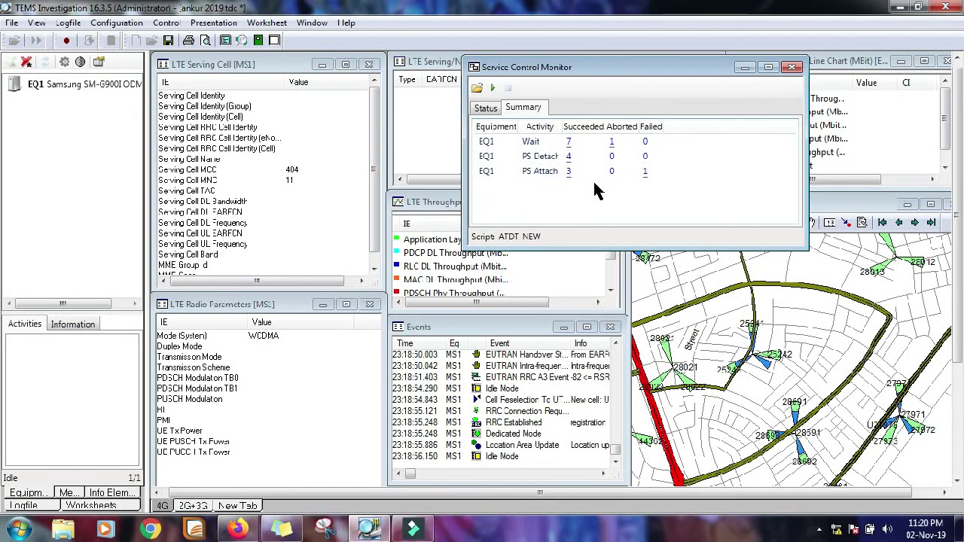
Step: Open the Events Of KPI Type signaling window and arrange and resize it side by side with the Service Control Monitor
click(219, 24)
mouse_move(249, 185)
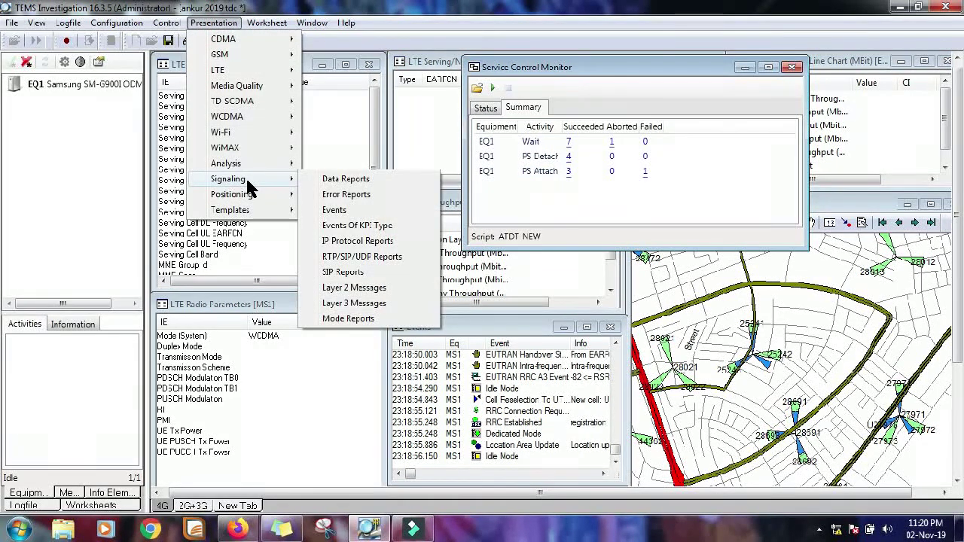
click(353, 226)
drag(290, 85, 272, 67)
drag(488, 177, 458, 179)
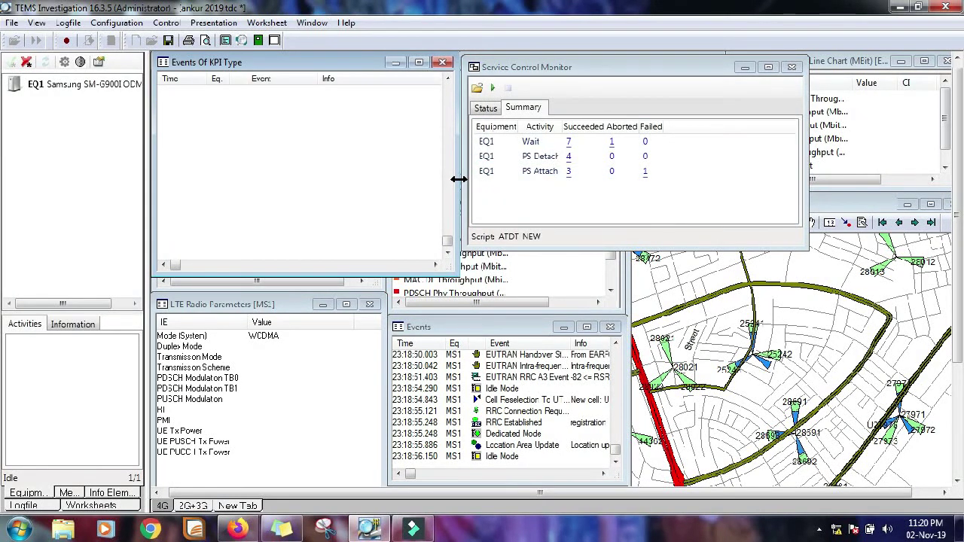
drag(572, 67, 610, 65)
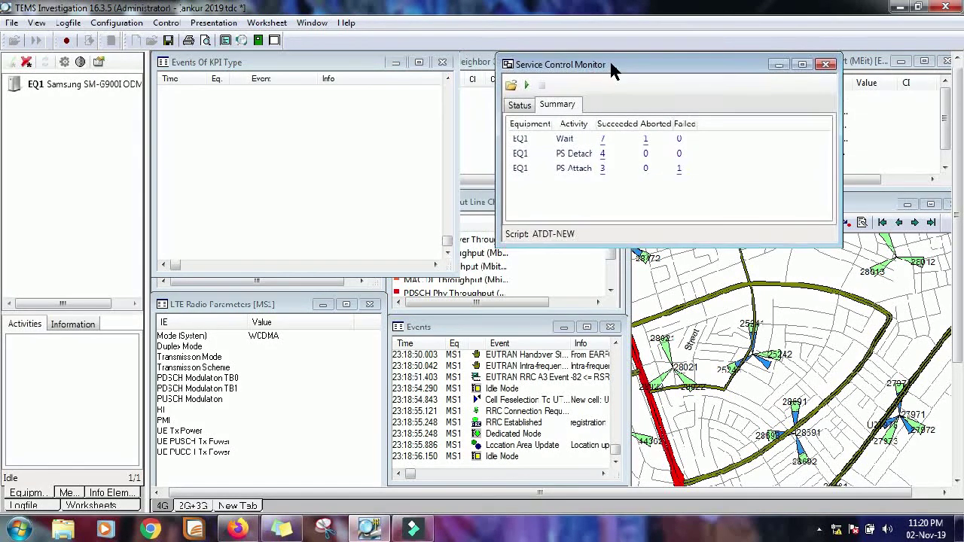
drag(457, 129, 494, 131)
drag(451, 274, 449, 248)
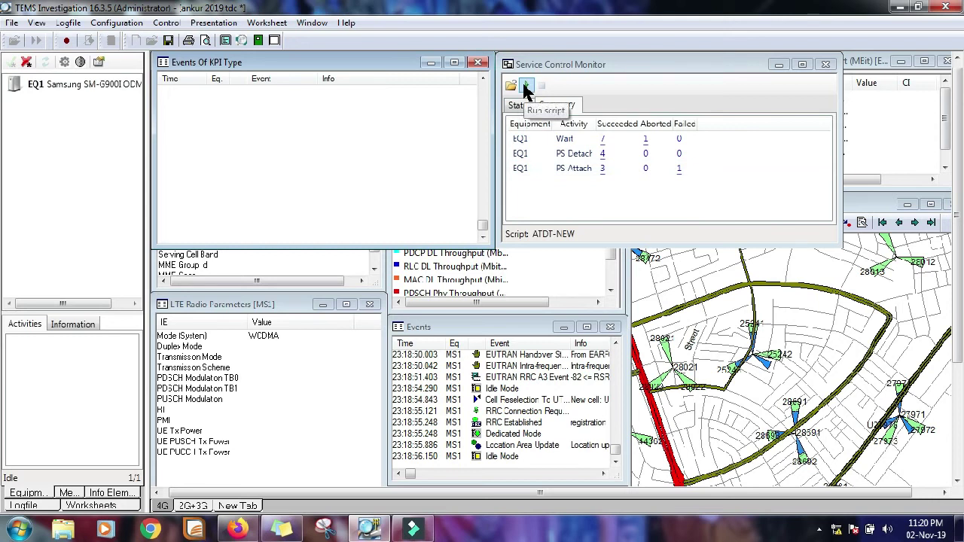
Step: Run the loaded ATDT-NEW script again from the Service Control Monitor
click(525, 87)
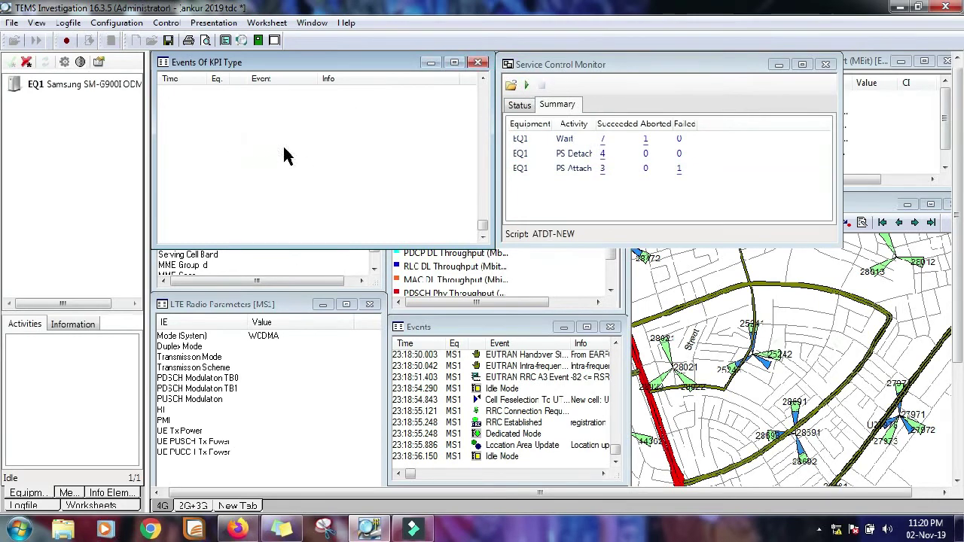
click(526, 86)
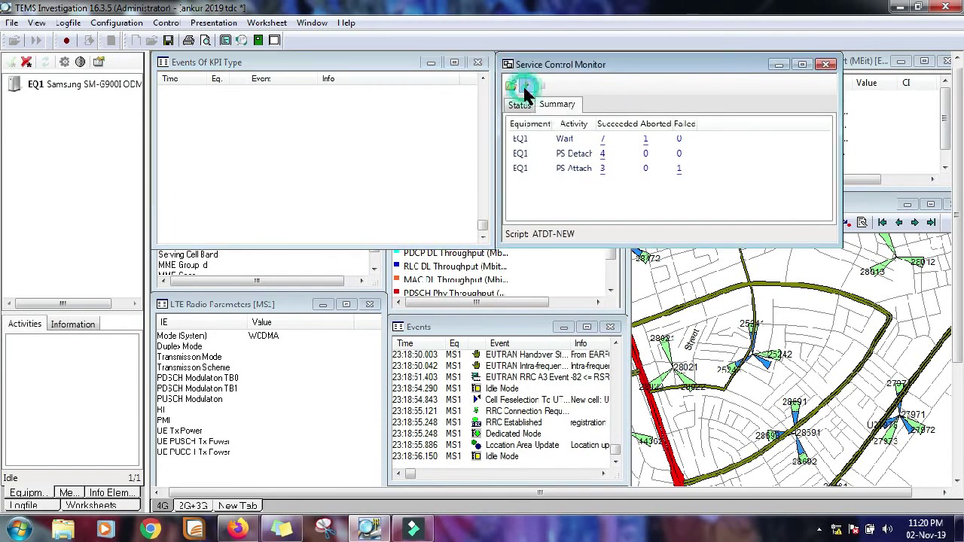